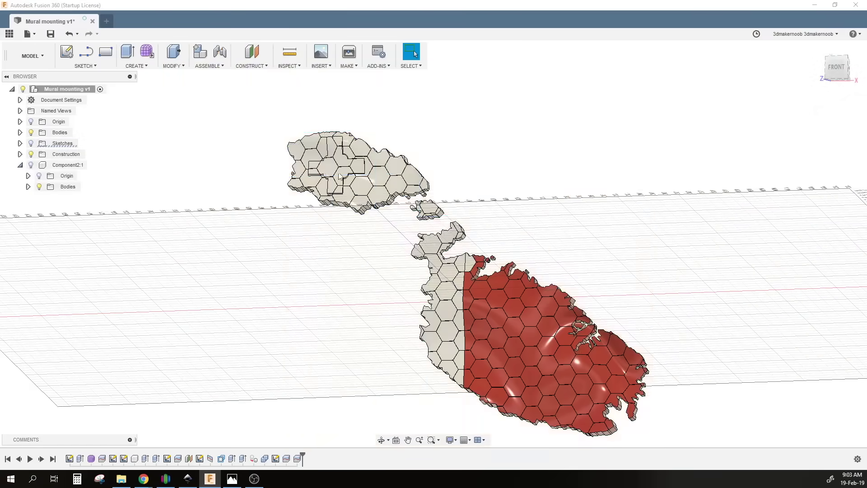
- Offset the main island outline and the small islet outline 5 mm outward
scroll(454, 207, "up", 2)
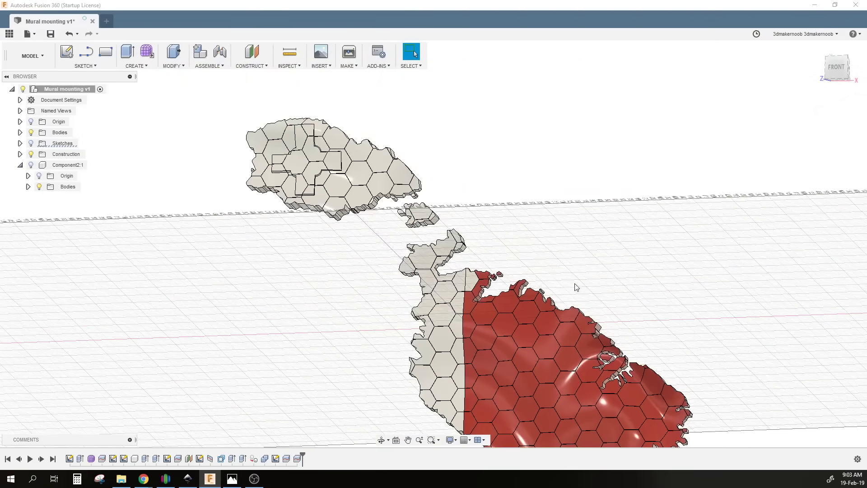
mouse_move(575, 277)
middle_mouse_down("shift")
mouse_move(591, 265)
mouse_move(603, 284)
mouse_move(675, 294)
mouse_move(577, 277)
mouse_move(567, 188)
mouse_move(591, 279)
mouse_move(579, 273)
middle_mouse_up("shift")
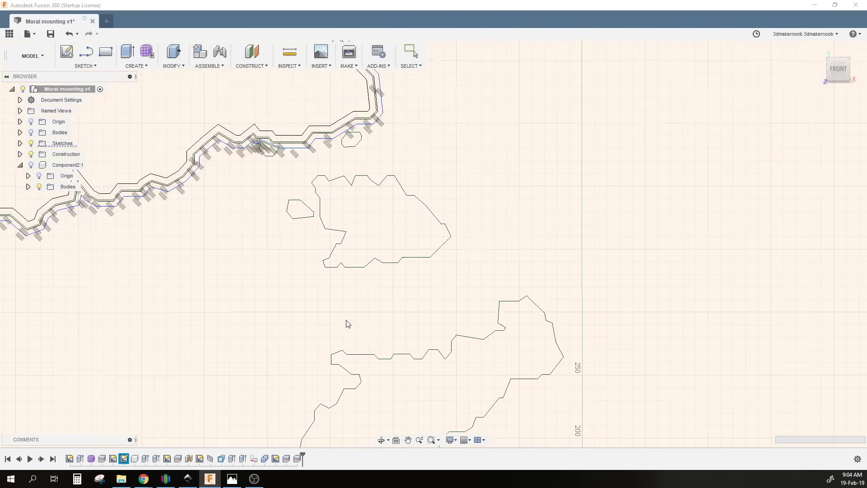
scroll(398, 204, "up", 5)
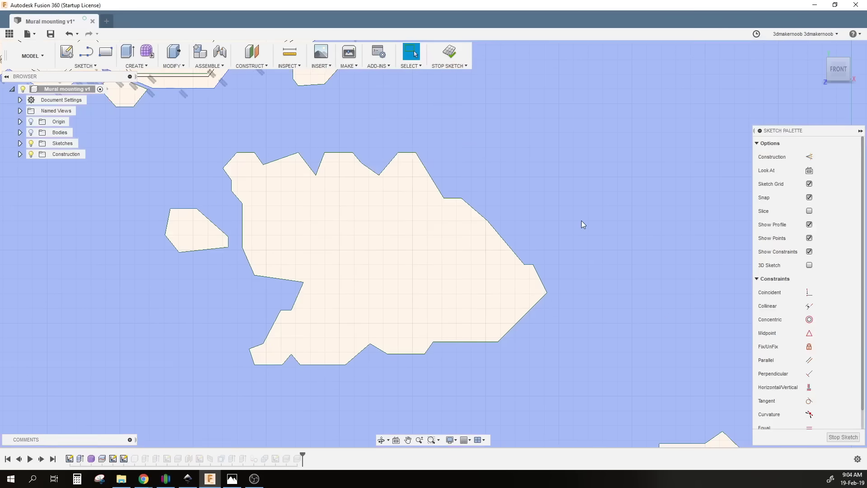
key("o")
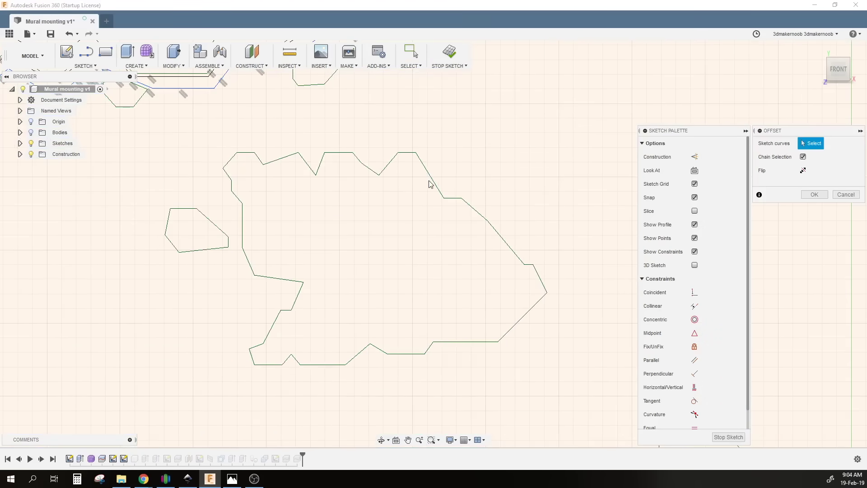
left_click(434, 182)
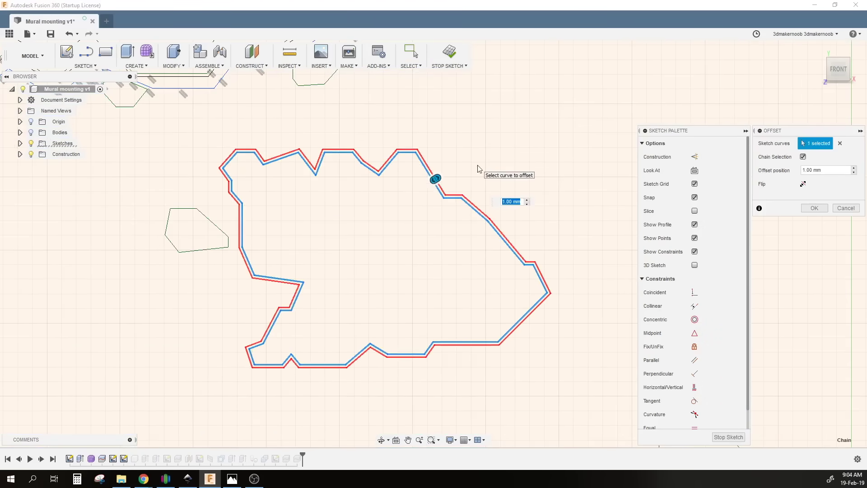
type("5")
key("Return")
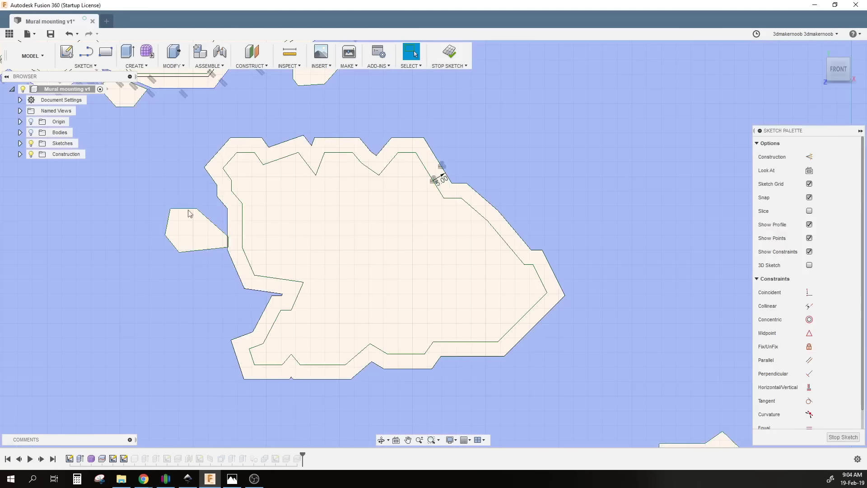
key("o")
left_click(185, 209)
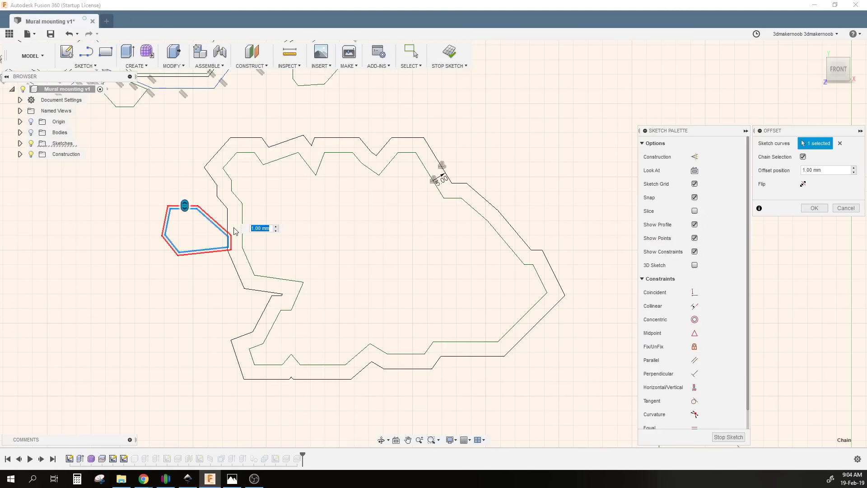
key("Return")
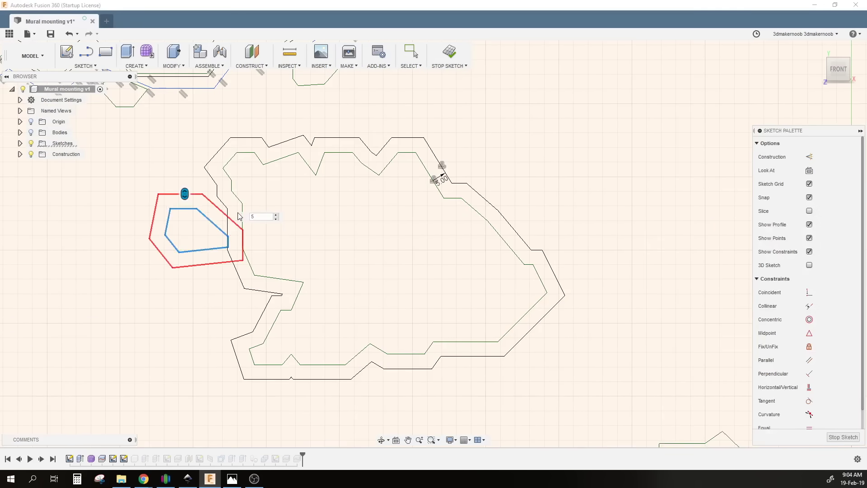
scroll(224, 221, "up", 5)
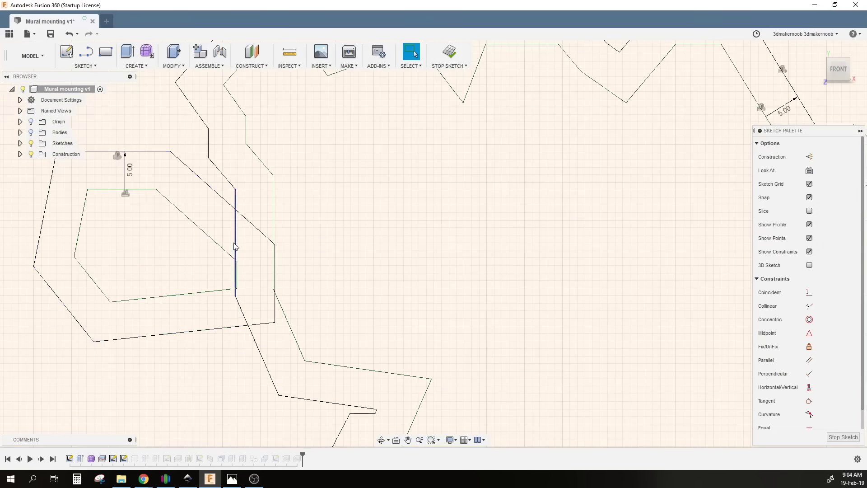
- Add thin 0.5 mm offset lines to the original island outline and the inner islet outline
scroll(169, 228, "down", 5)
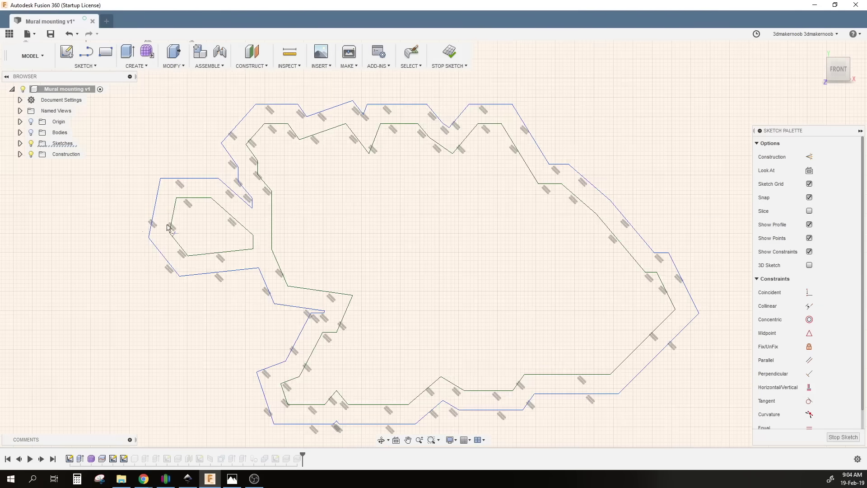
key("o")
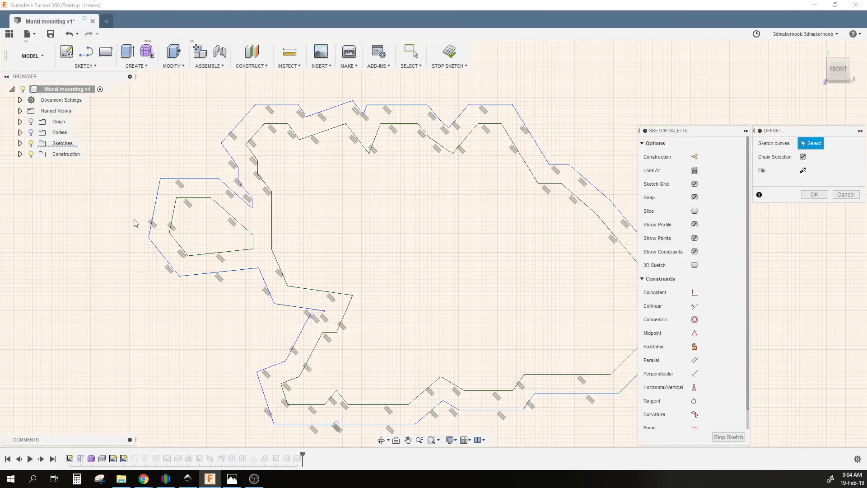
left_click(272, 213)
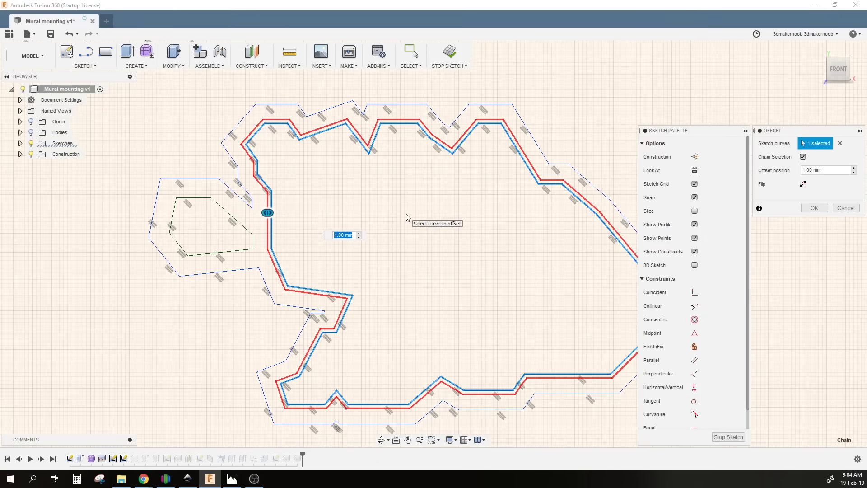
key("Return")
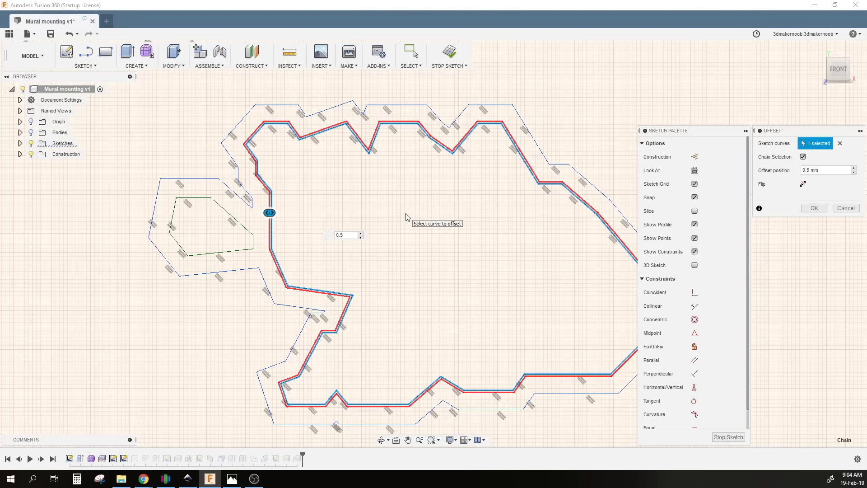
key("Return")
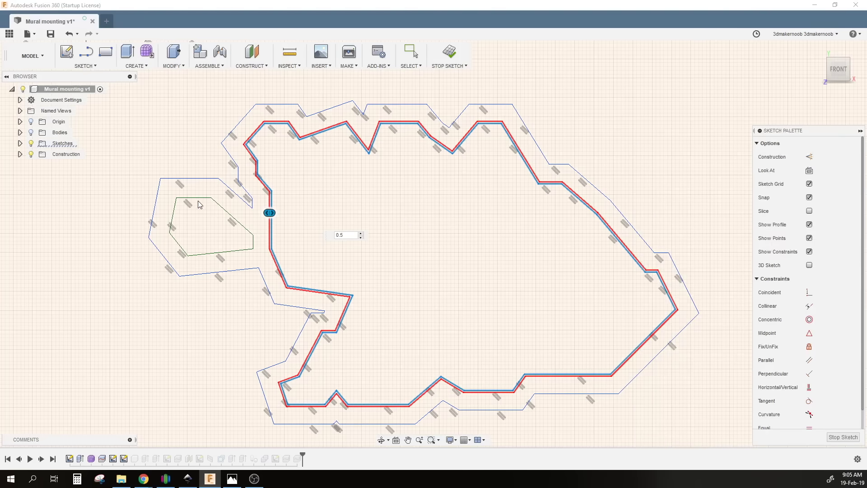
key("o")
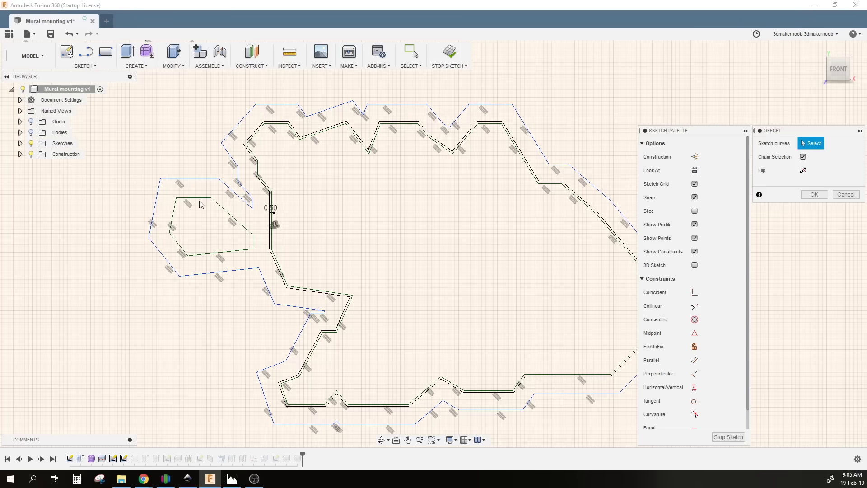
left_click(198, 202)
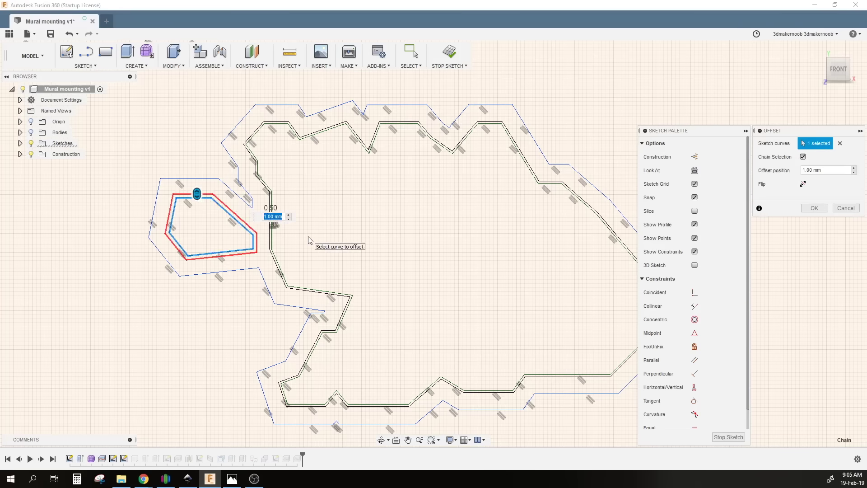
key("Return")
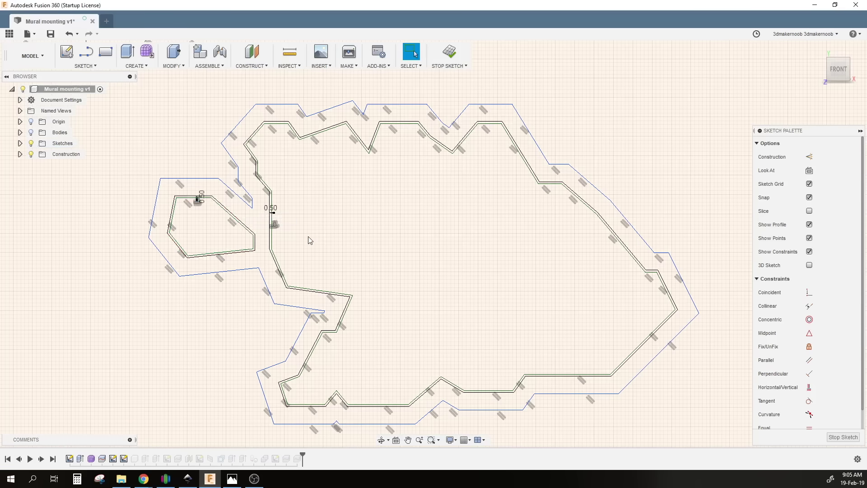
- Offset the inner island outline 3.5 mm further into the island
left_click(369, 207)
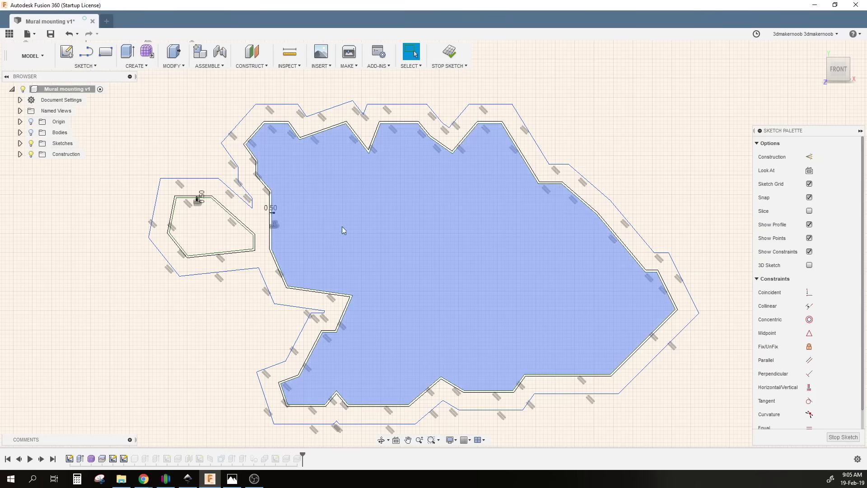
key("o")
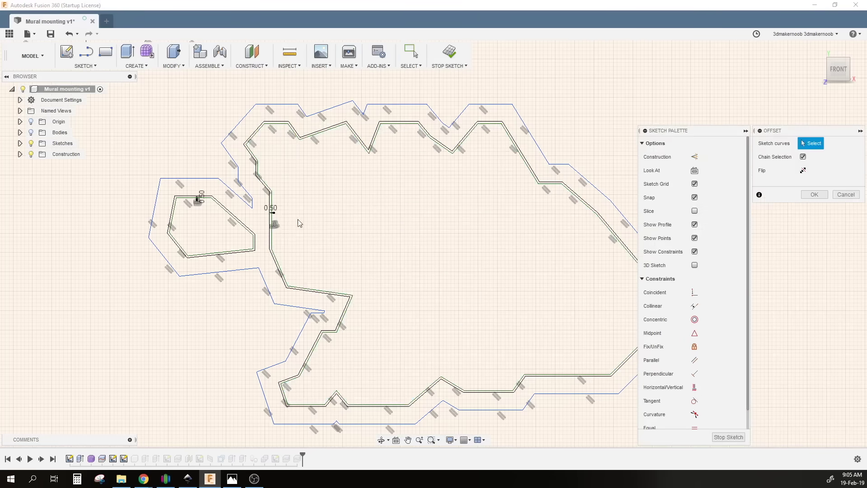
left_click(273, 218)
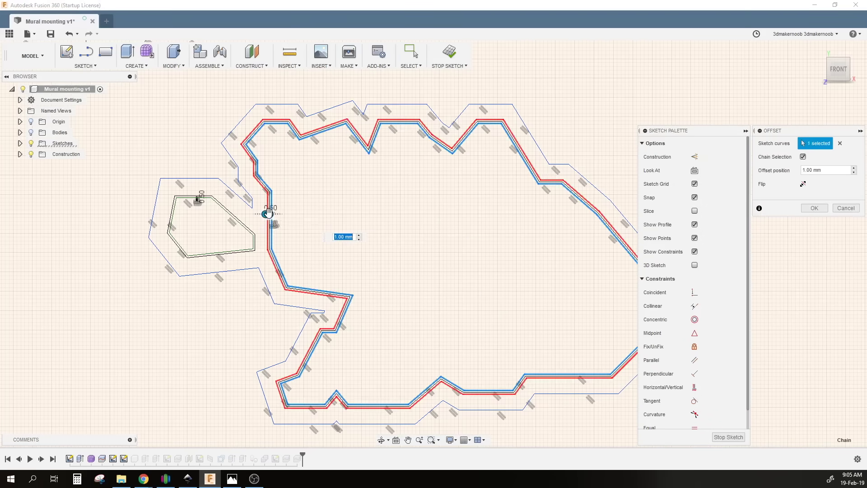
left_click_drag(267, 212, 284, 213)
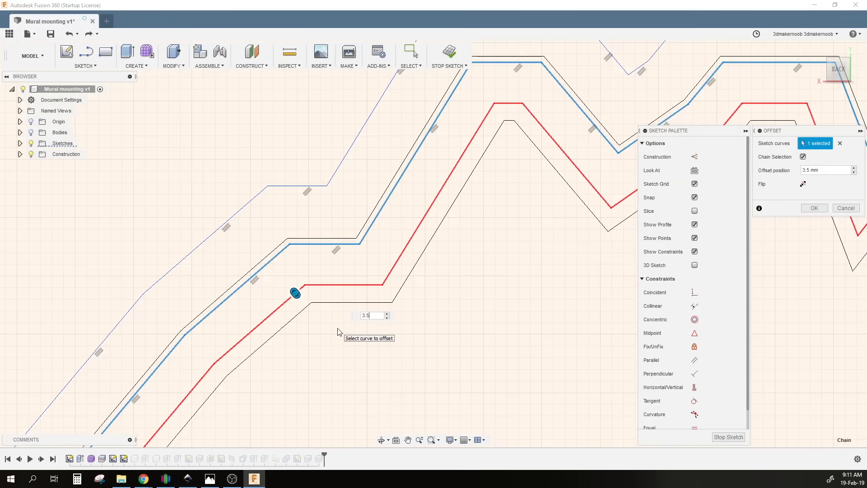
key("Return")
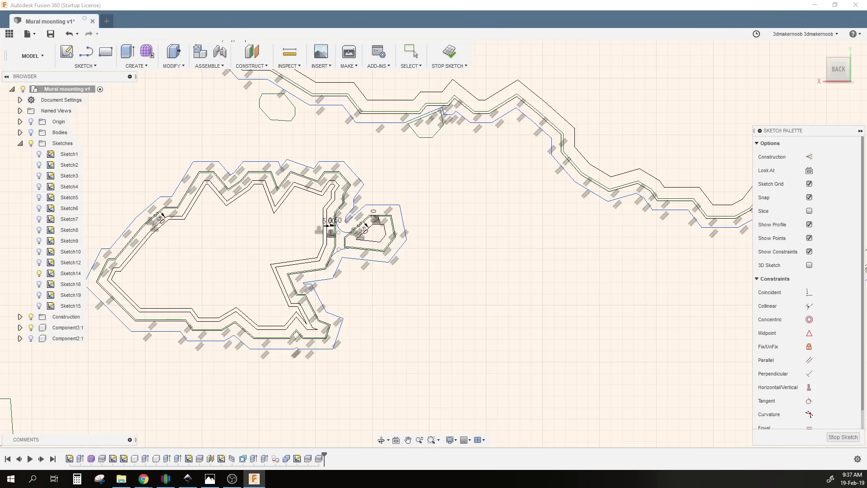
- Finish the sketch and extrude the outer ring profiles into 11 mm tall walls
left_click(449, 51)
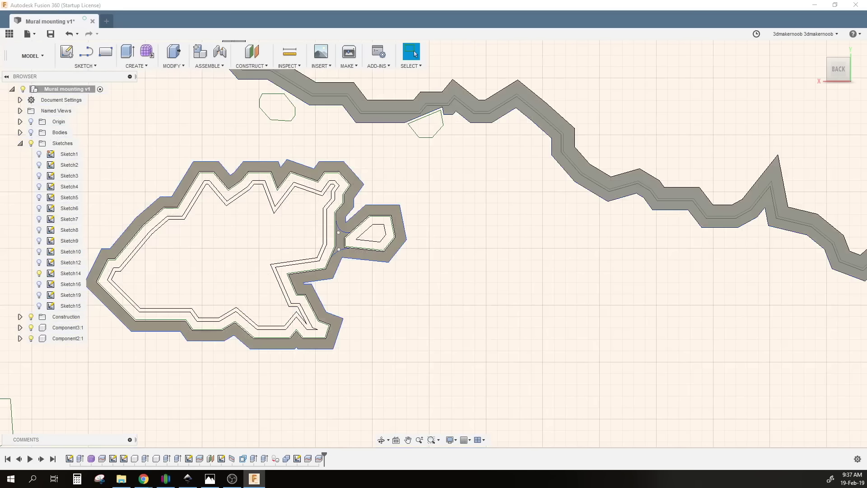
scroll(322, 260, "down", 5)
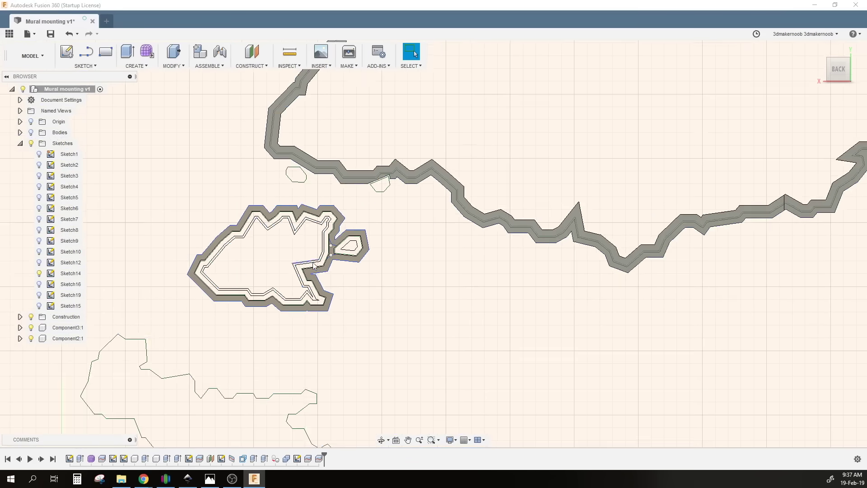
middle_click_drag(322, 260, 180, 185, "shift")
left_click(180, 185)
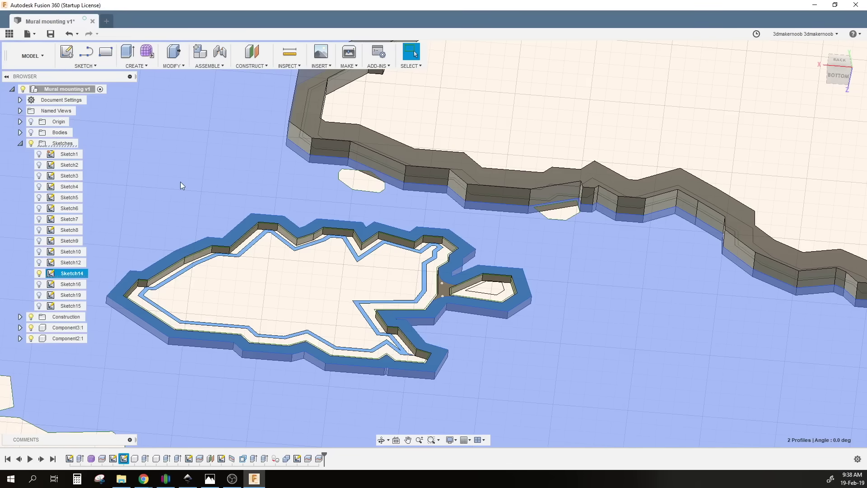
key("e")
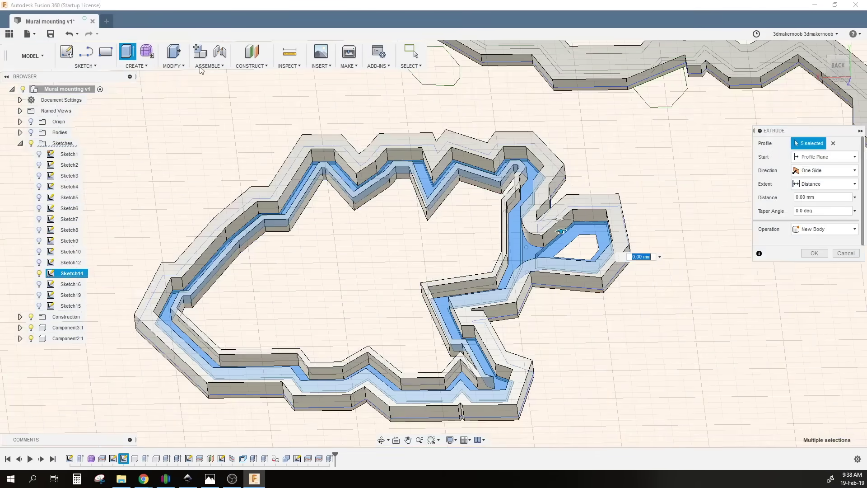
- Extrude the inner base profiles 1 mm to form the ledge
key("e")
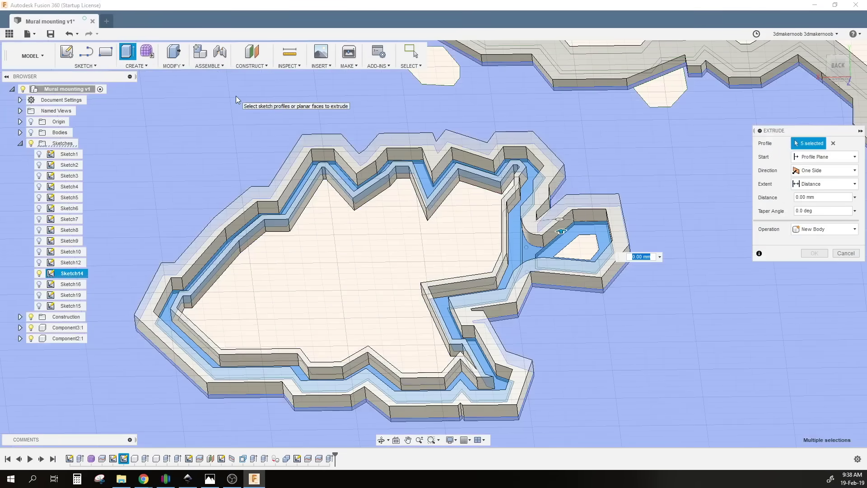
type("1")
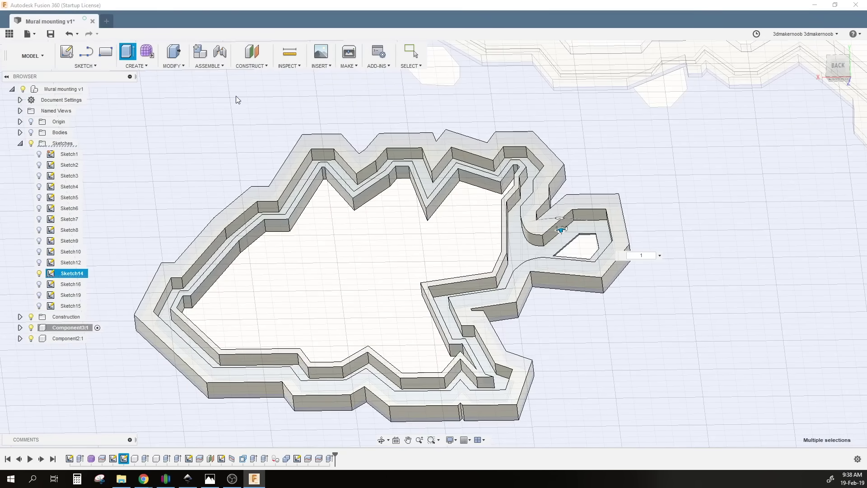
key("Return")
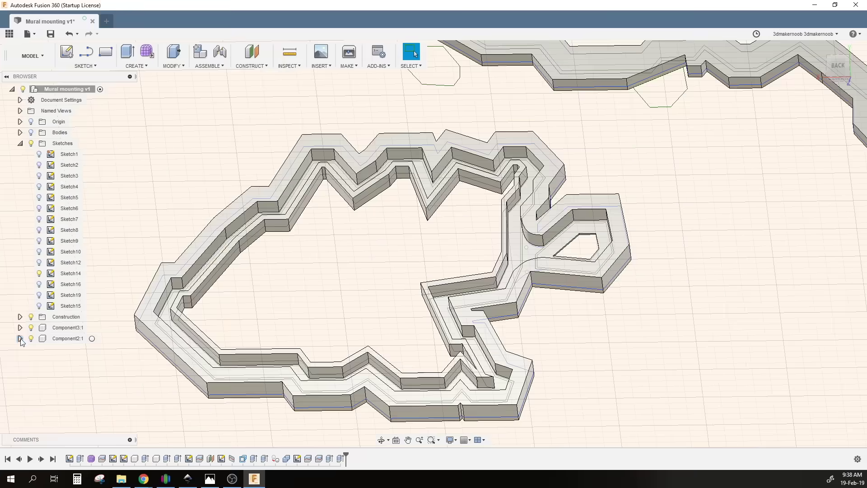